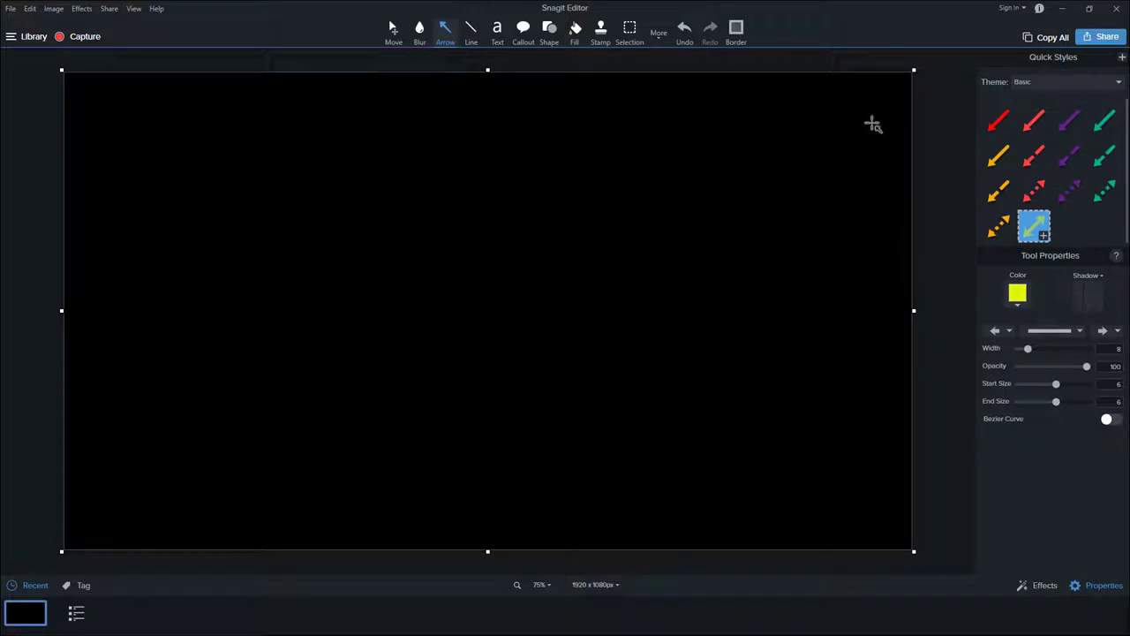
Draw a vertical yellow double-headed arrow down the right side and turn on Bezier Curve for it.
{"action": "left_click_drag", "start_coordinate": [872, 125], "coordinate": [871, 487]}
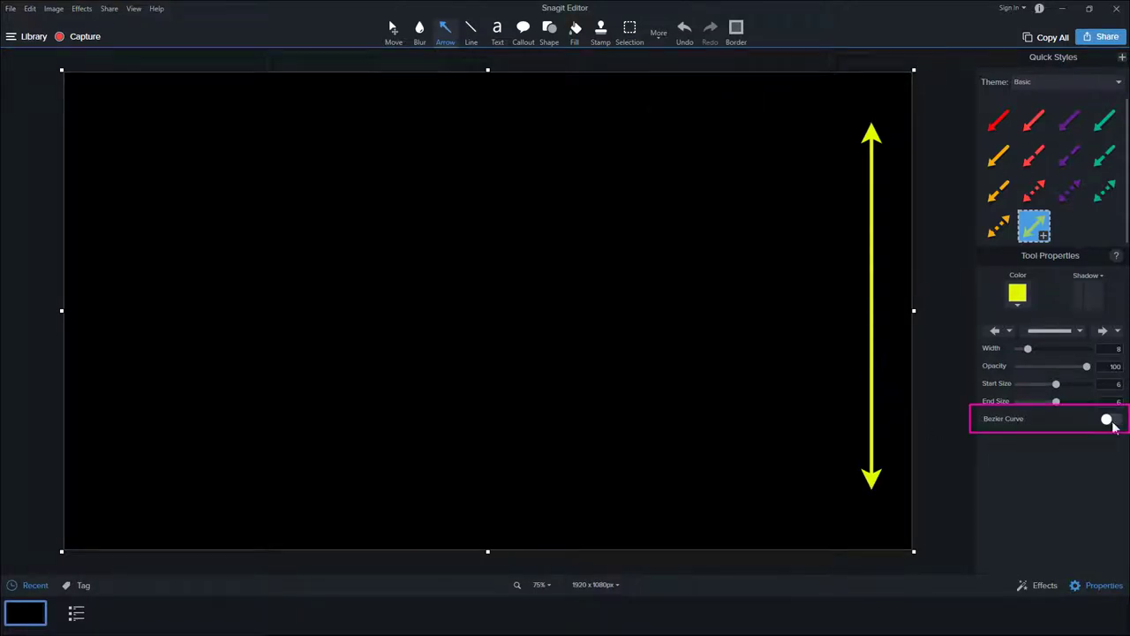
{"action": "left_click", "coordinate": [870, 411]}
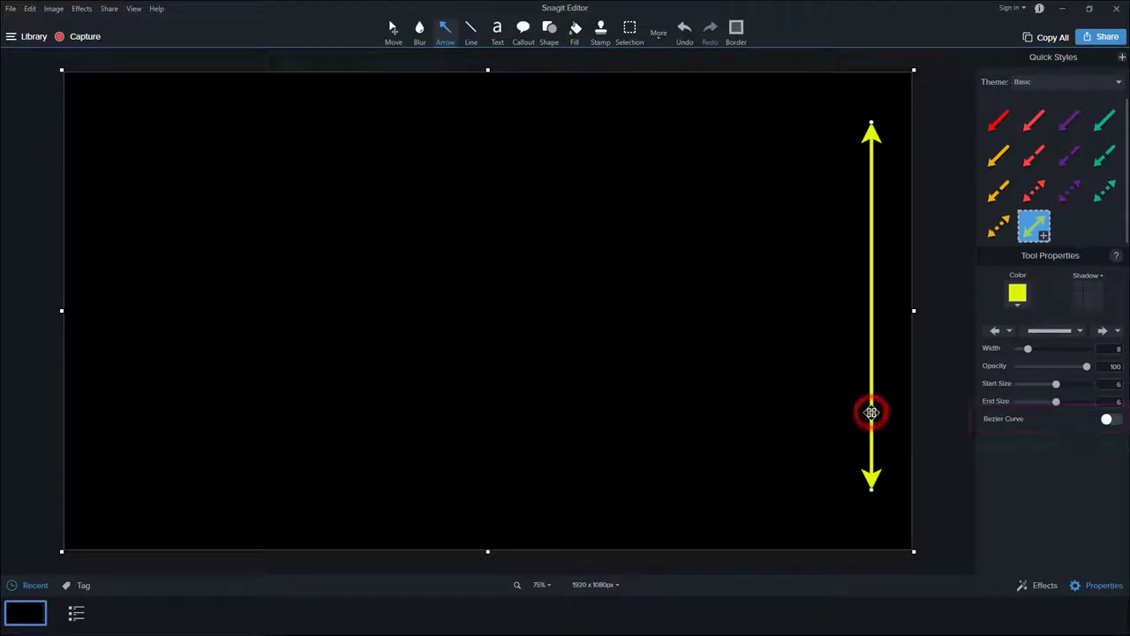
{"action": "left_click", "coordinate": [1110, 421]}
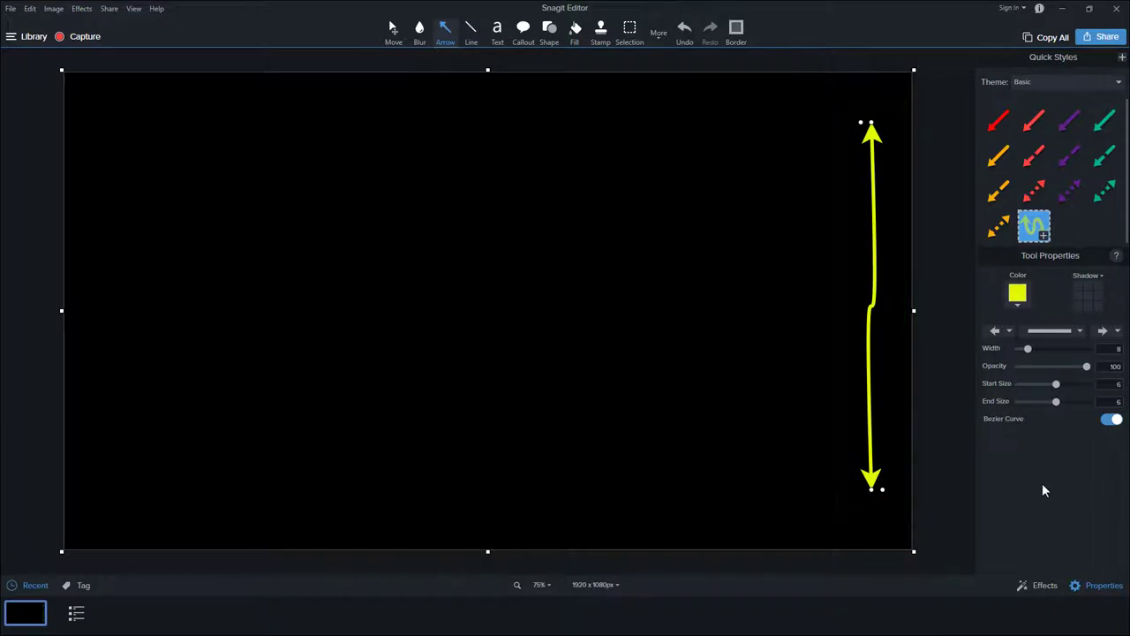
Delete the arrow, draw another vertical arrow, nudge its bottom end, then delete that one too.
{"action": "key", "text": "Delete"}
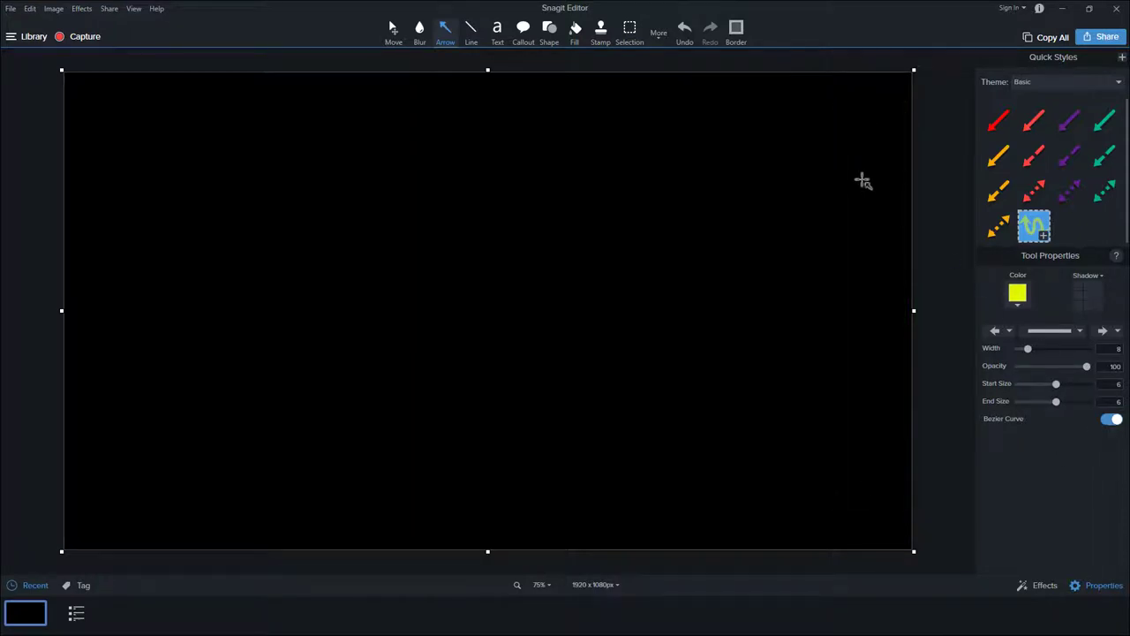
{"action": "left_click_drag", "start_coordinate": [866, 150], "coordinate": [882, 494]}
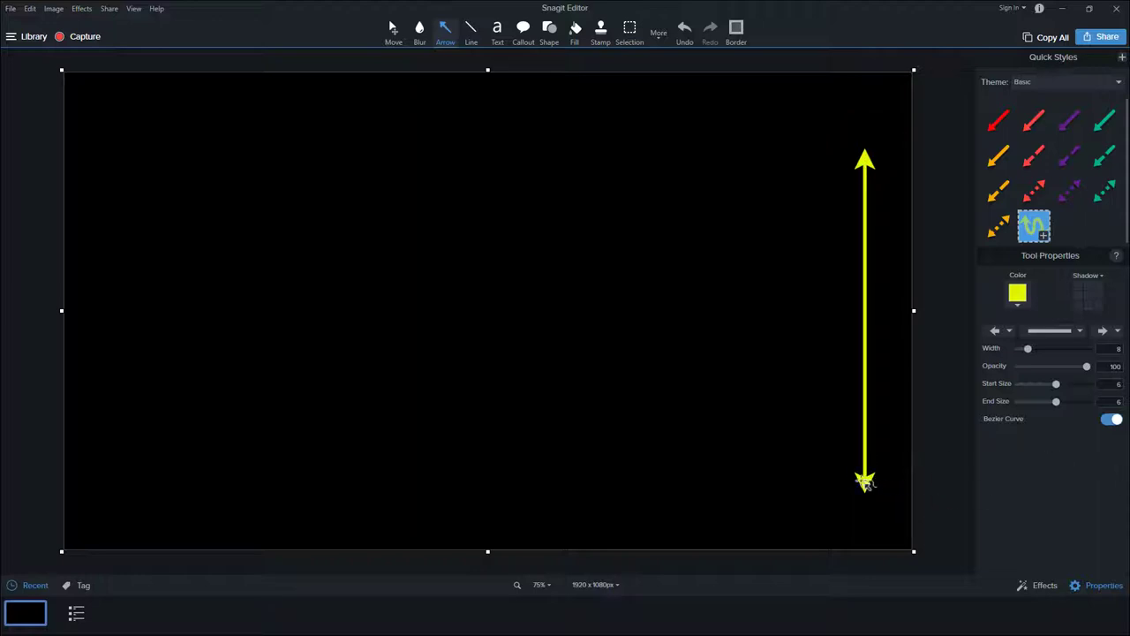
{"action": "mouse_move", "coordinate": [868, 482]}
{"action": "left_mouse_down"}
{"action": "mouse_move", "coordinate": [857, 472]}
{"action": "mouse_move", "coordinate": [863, 482]}
{"action": "left_mouse_up"}
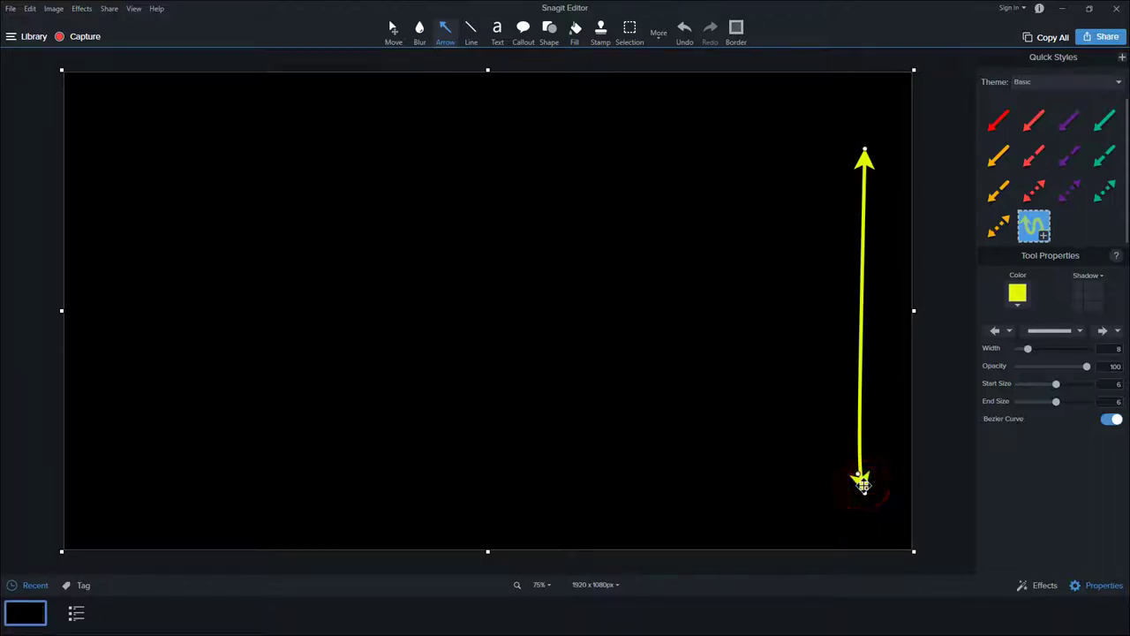
{"action": "key", "text": "Delete"}
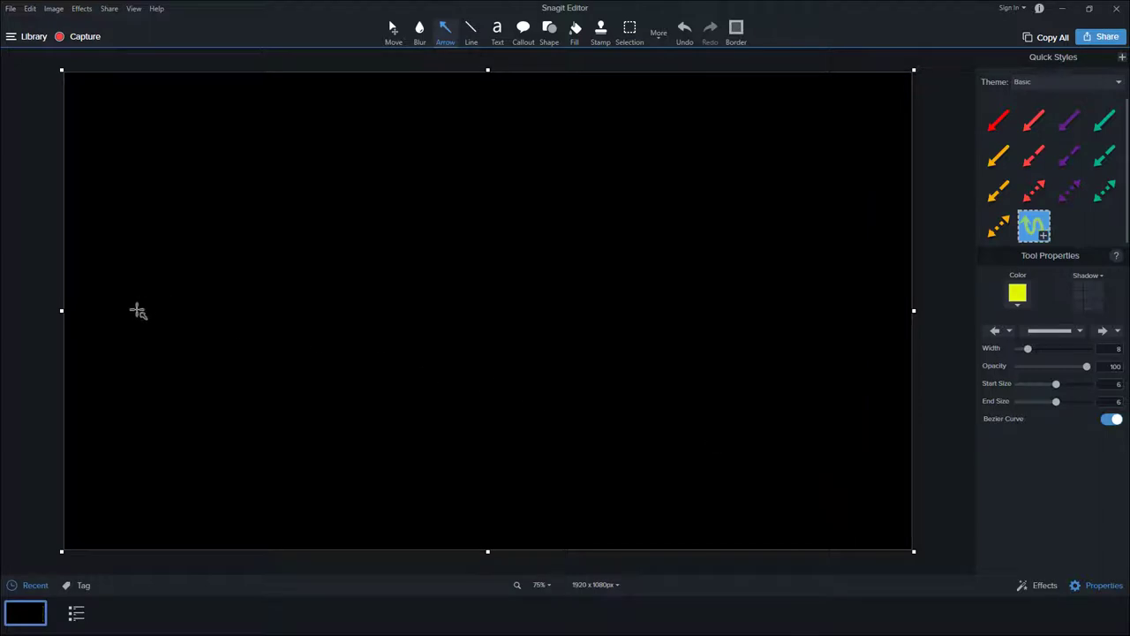
Draw a horizontal double-headed arrow across the canvas and bend its middle upward into an arc.
{"action": "left_click_drag", "start_coordinate": [130, 314], "coordinate": [871, 326]}
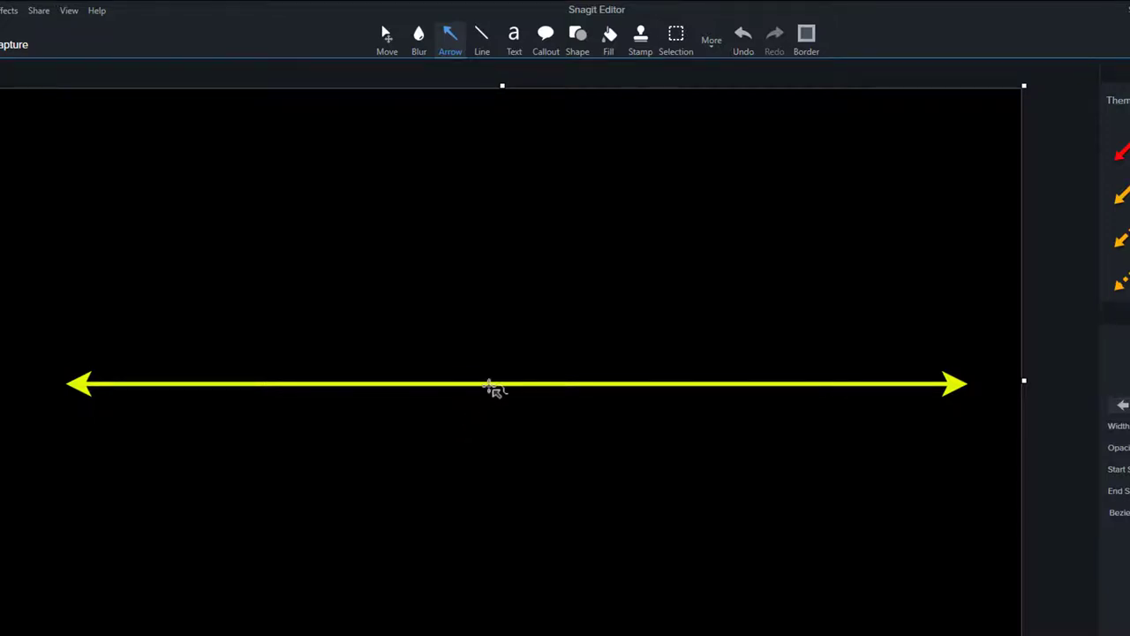
{"action": "left_click", "coordinate": [484, 383]}
{"action": "left_click_drag", "start_coordinate": [491, 387], "coordinate": [103, 153]}
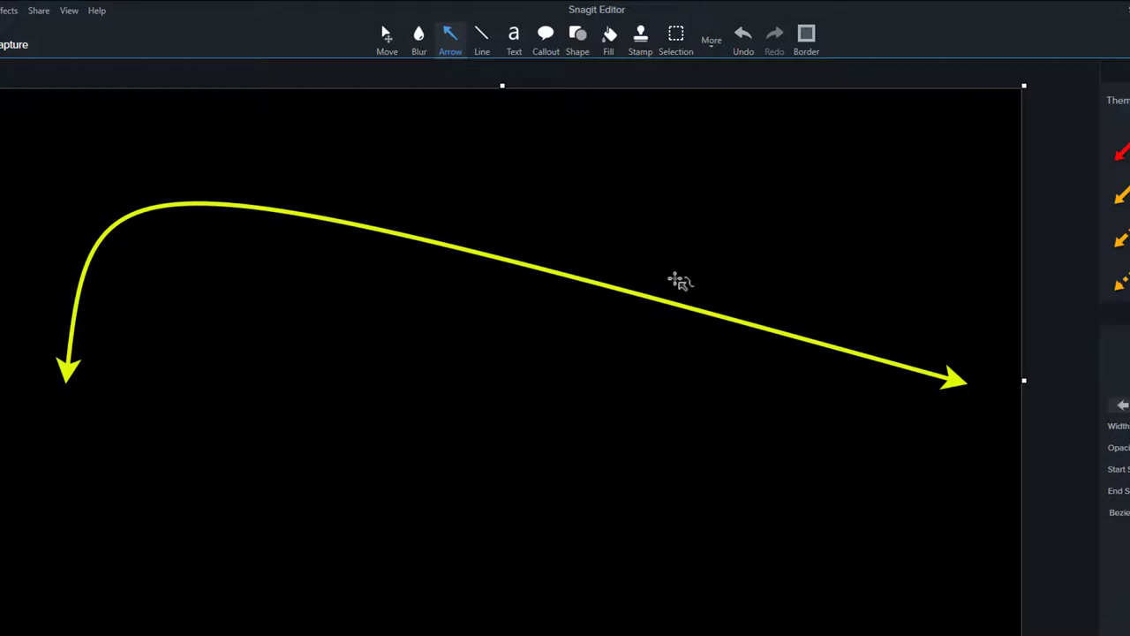
Drag the arrow's Bezier control points into a lopsided arch peaking left of centre, sloping down right.
{"action": "left_click", "coordinate": [683, 225]}
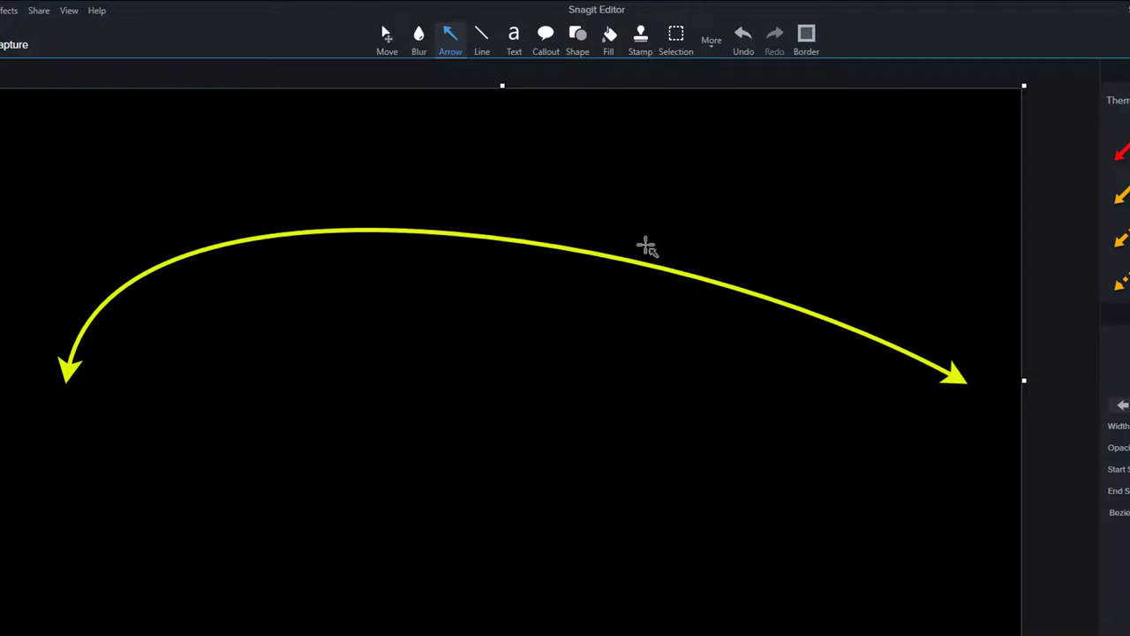
{"action": "left_click", "coordinate": [624, 262]}
{"action": "left_click_drag", "start_coordinate": [674, 217], "coordinate": [376, 141]}
{"action": "left_click_drag", "start_coordinate": [251, 144], "coordinate": [444, 180]}
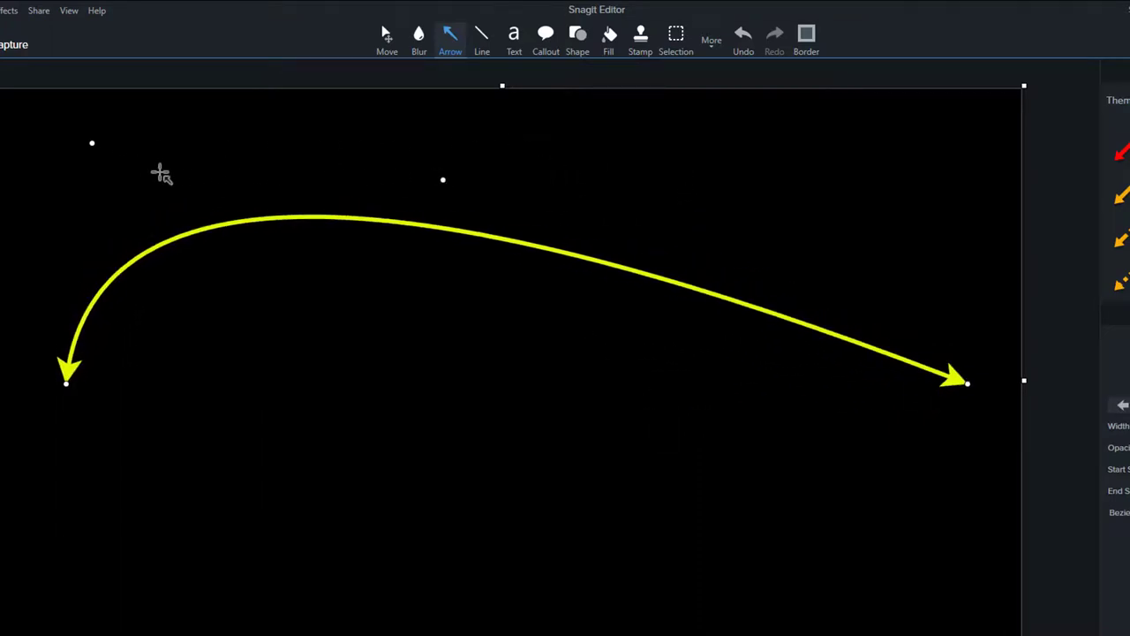
{"action": "left_click_drag", "start_coordinate": [92, 142], "coordinate": [117, 177]}
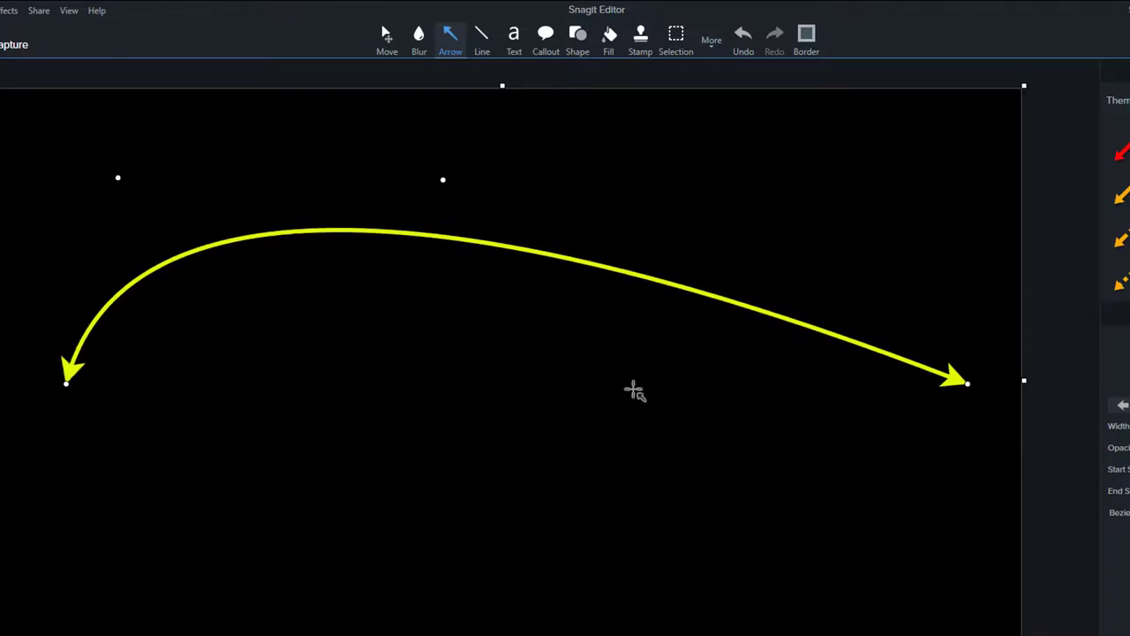
{"action": "left_click", "coordinate": [560, 257]}
Replace the old curve with a new horizontal double-headed arrow bent upward into a gentle arch.
{"action": "key", "text": "Delete"}
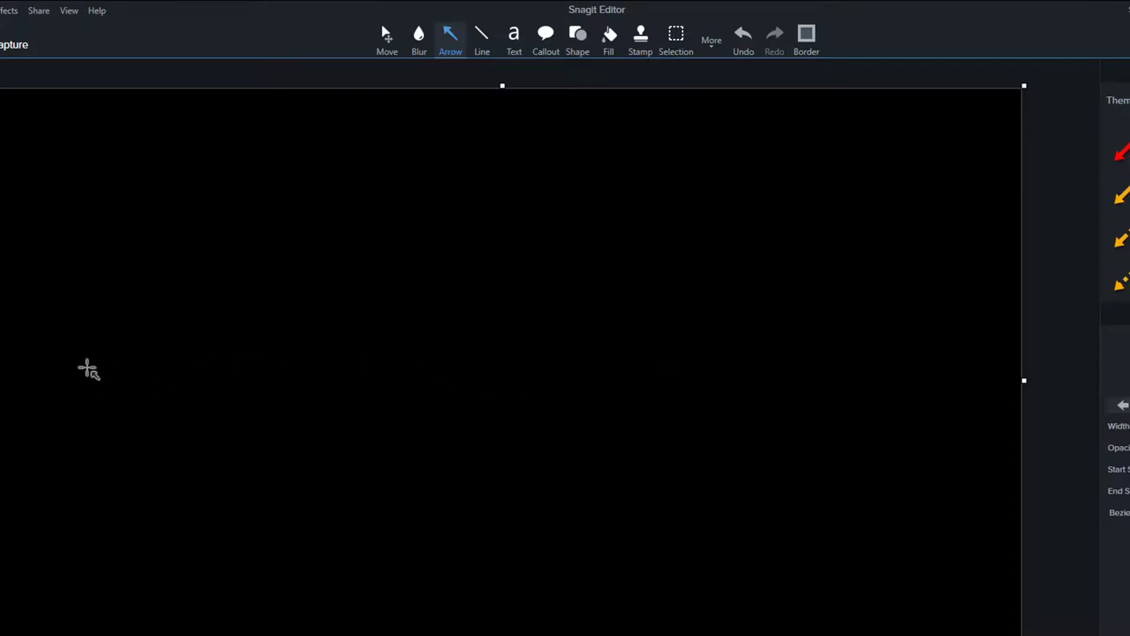
{"action": "left_click_drag", "start_coordinate": [89, 369], "coordinate": [969, 367]}
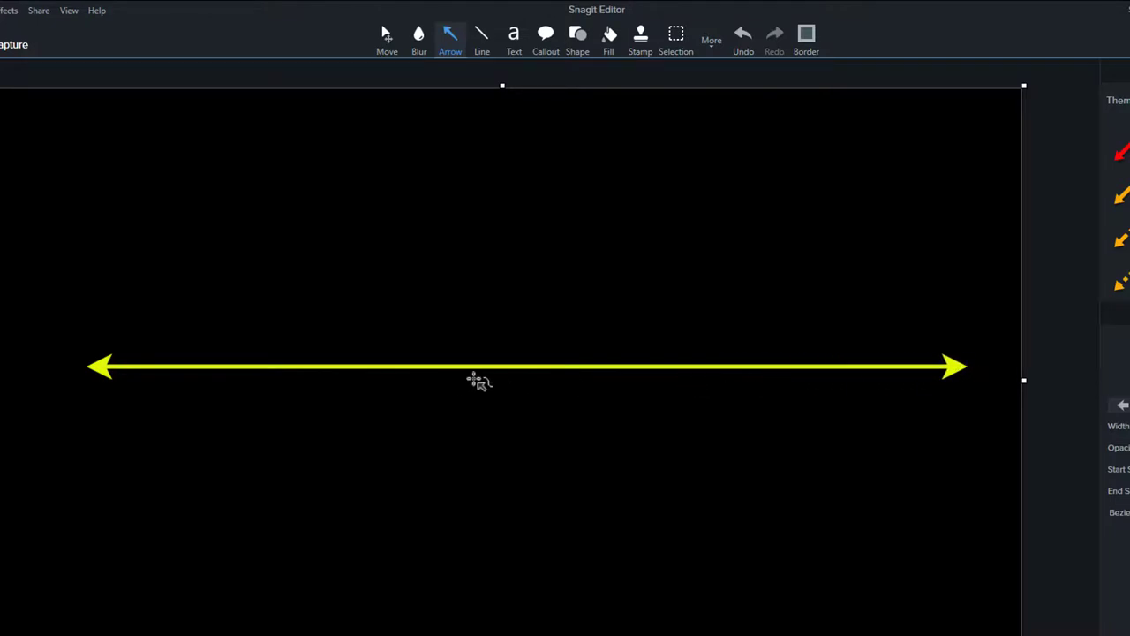
{"action": "left_click_drag", "start_coordinate": [511, 367], "coordinate": [523, 281]}
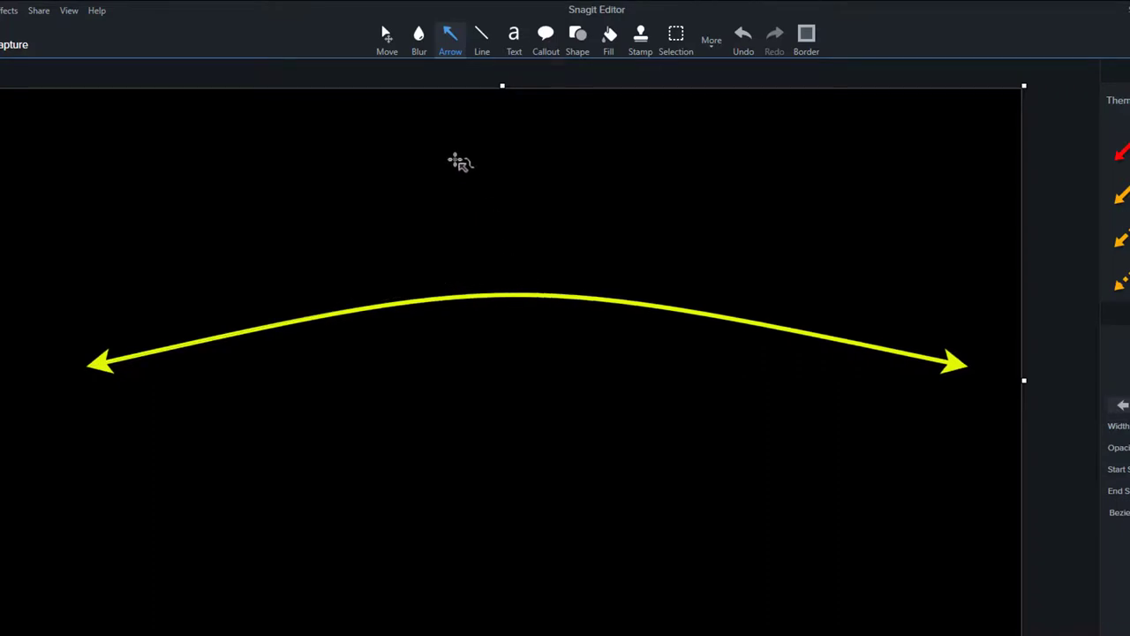
Switch to the Blur tool and back to Arrow, then select the arched arrow.
{"action": "left_click", "coordinate": [419, 35]}
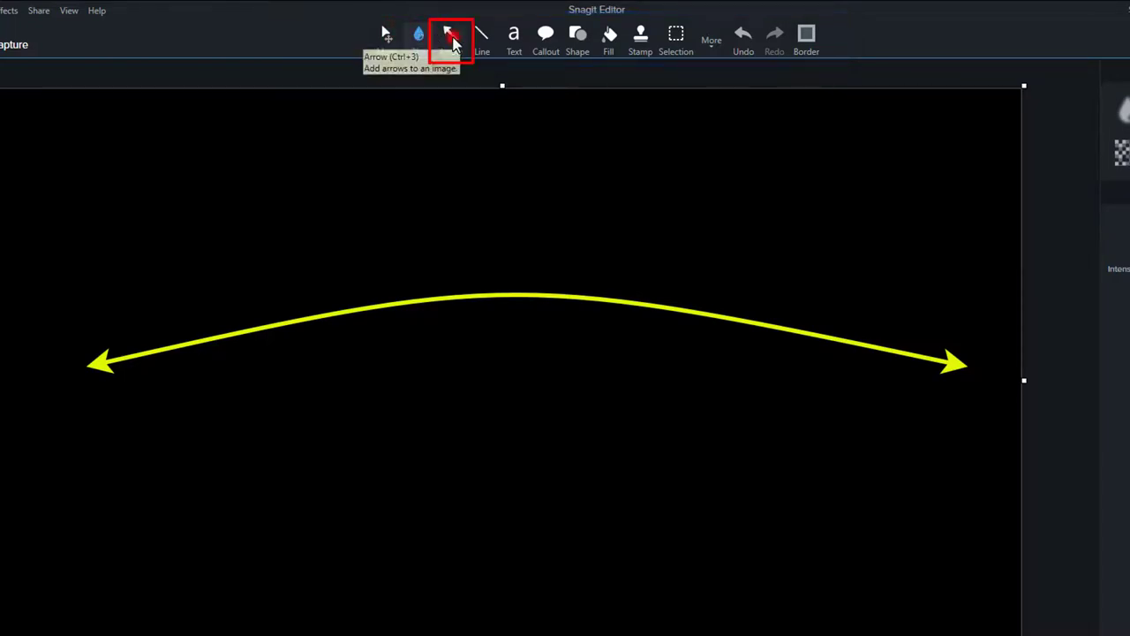
{"action": "left_click", "coordinate": [450, 41]}
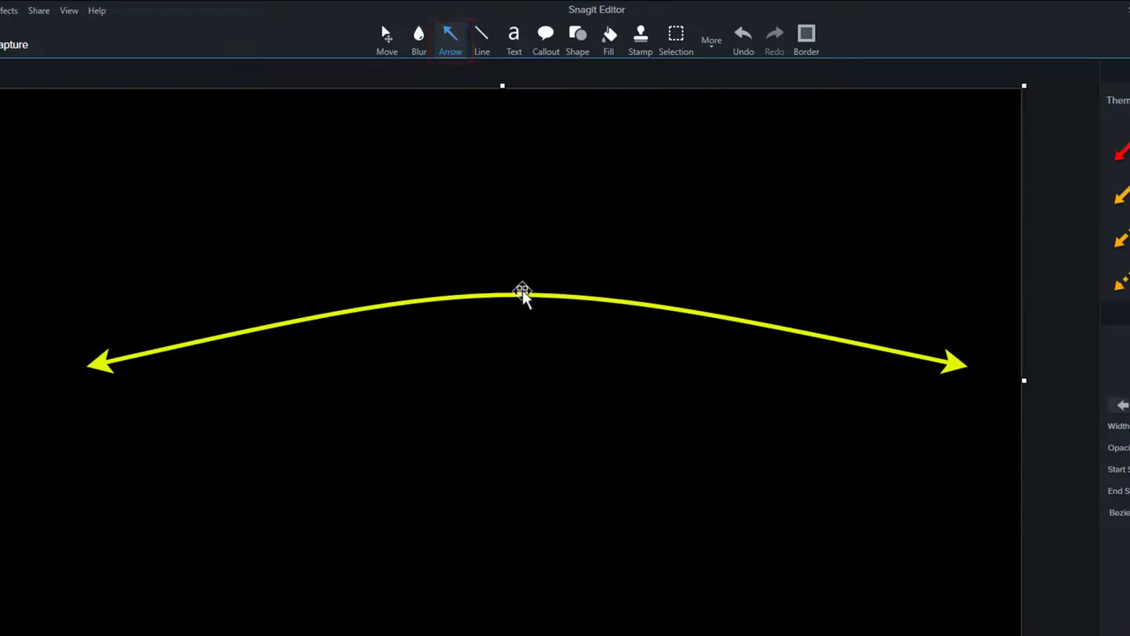
{"action": "left_click", "coordinate": [521, 295]}
{"action": "right_click", "coordinate": [521, 294]}
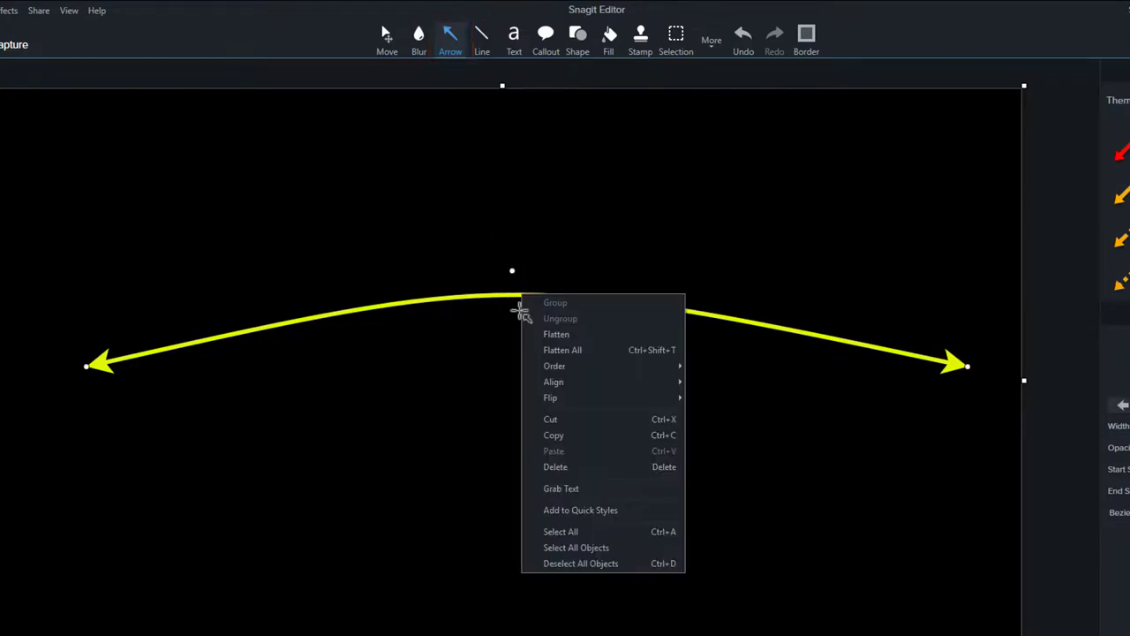
{"action": "left_click", "coordinate": [563, 335]}
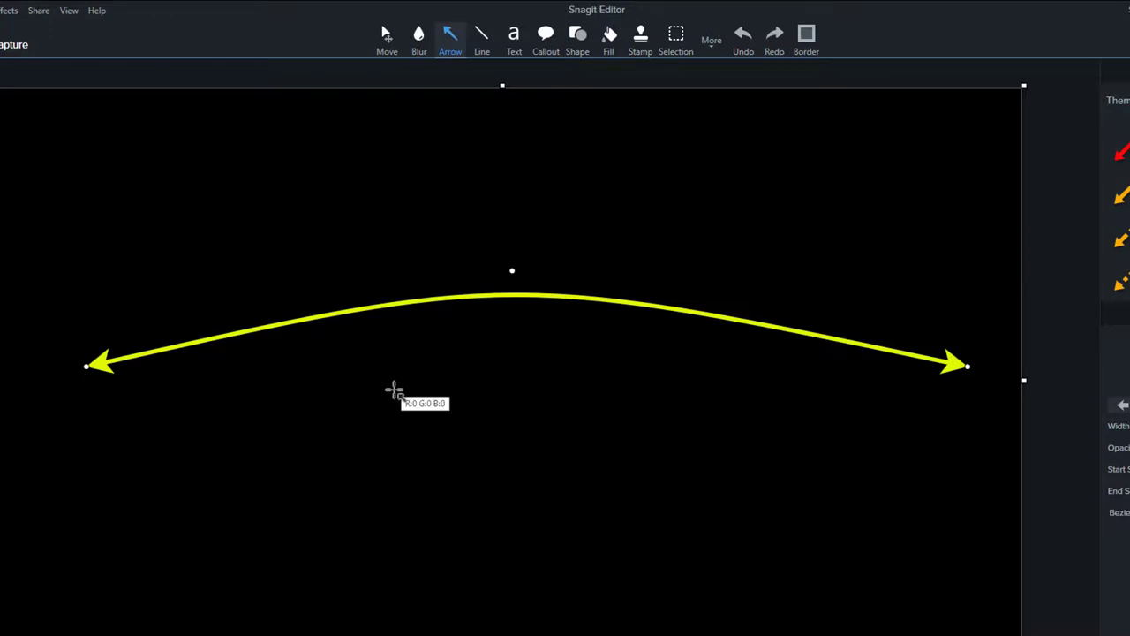
{"action": "key", "text": "Delete"}
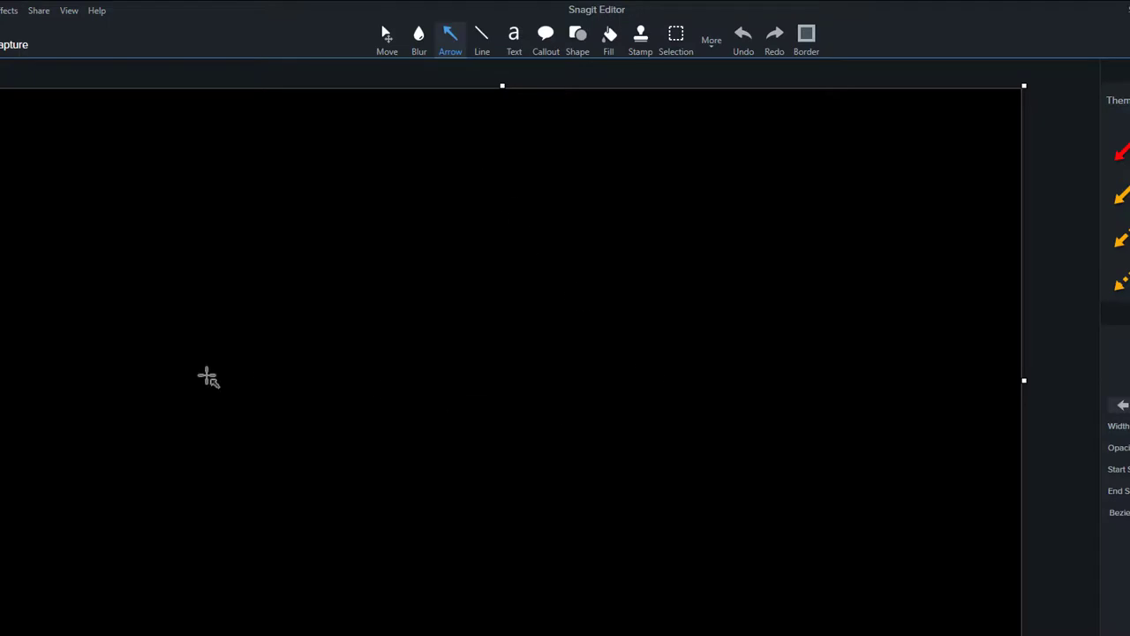
{"action": "left_click_drag", "start_coordinate": [69, 381], "coordinate": [964, 401]}
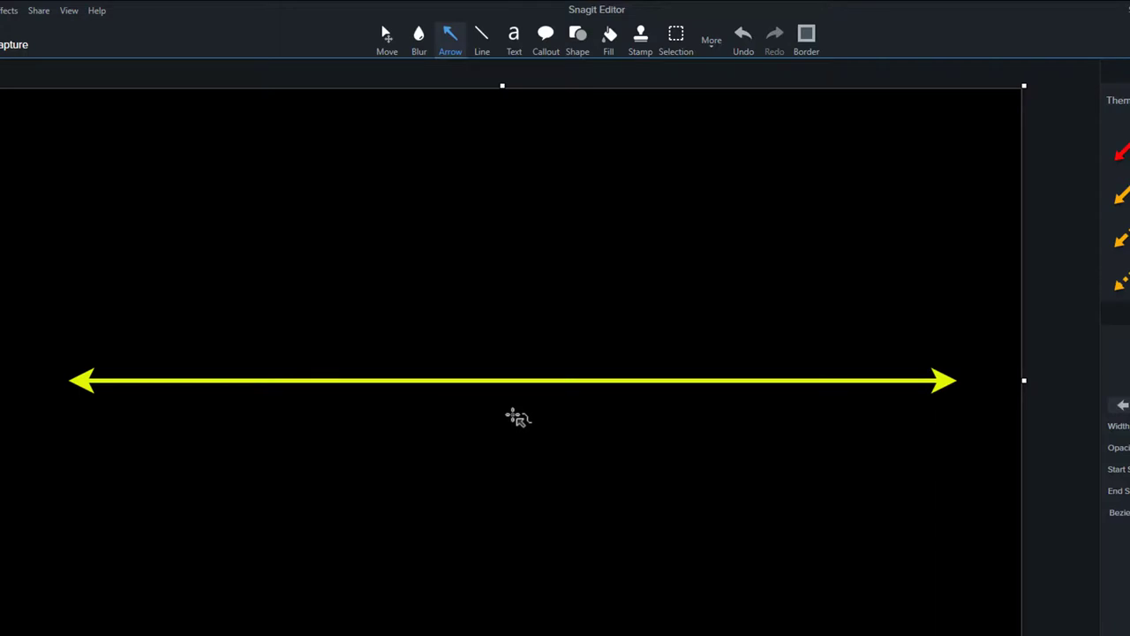
{"action": "left_click", "coordinate": [83, 384]}
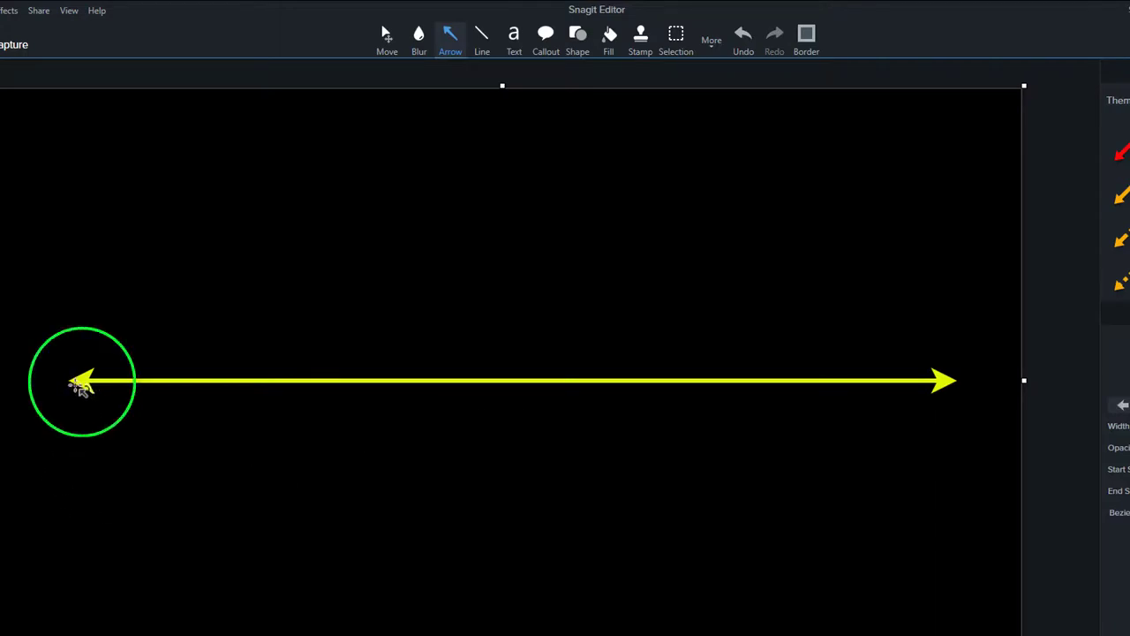
{"action": "left_click_drag", "start_coordinate": [81, 385], "coordinate": [80, 381]}
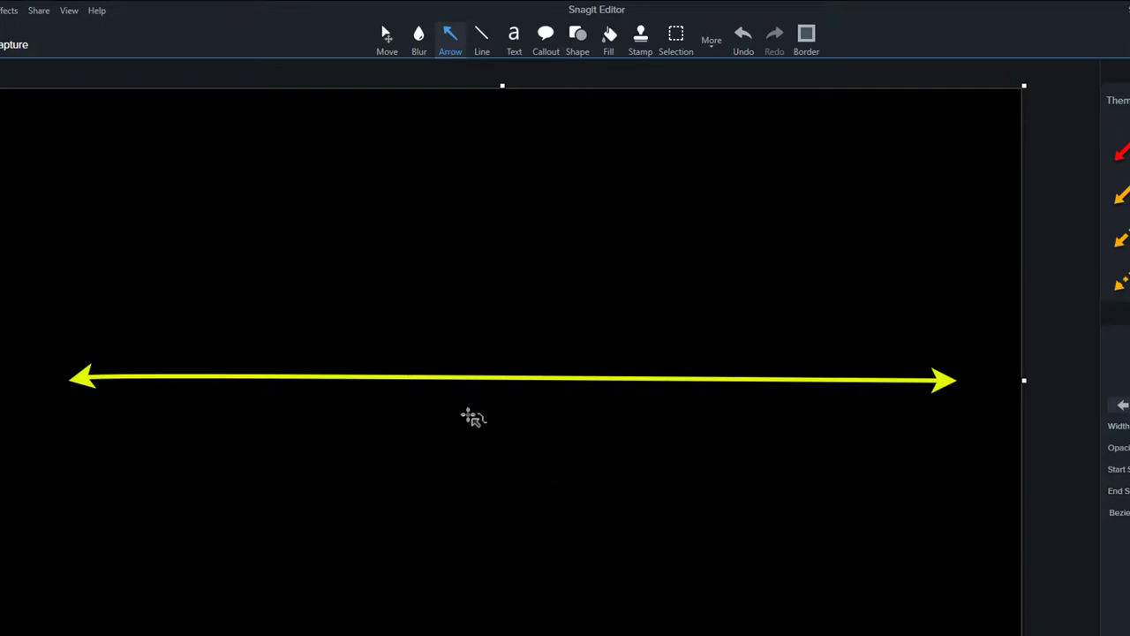
{"action": "left_click_drag", "start_coordinate": [494, 382], "coordinate": [515, 438]}
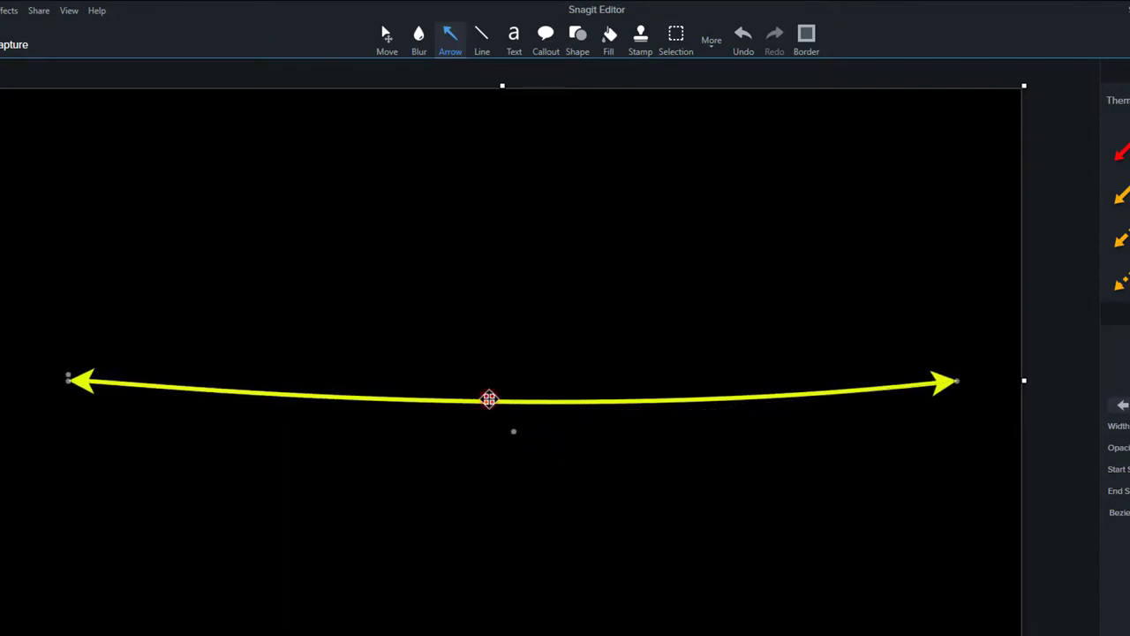
{"action": "left_click", "coordinate": [76, 376]}
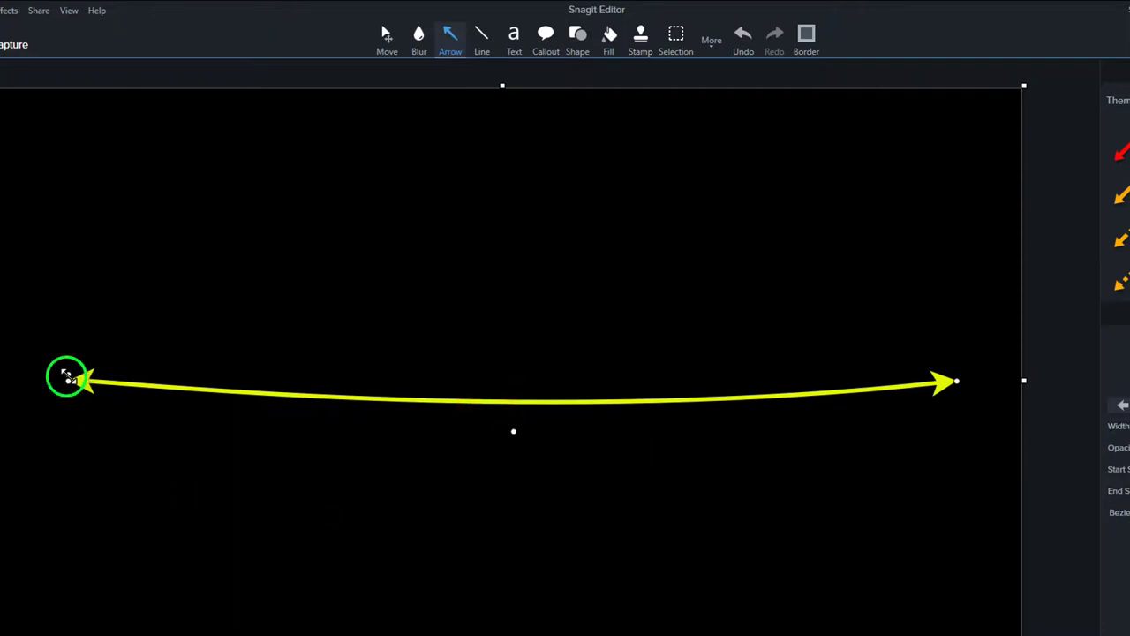
{"action": "mouse_move", "coordinate": [515, 434]}
{"action": "left_mouse_down"}
{"action": "mouse_move", "coordinate": [519, 514]}
{"action": "mouse_move", "coordinate": [509, 303]}
{"action": "mouse_move", "coordinate": [500, 316]}
{"action": "mouse_move", "coordinate": [511, 454]}
{"action": "left_mouse_up"}
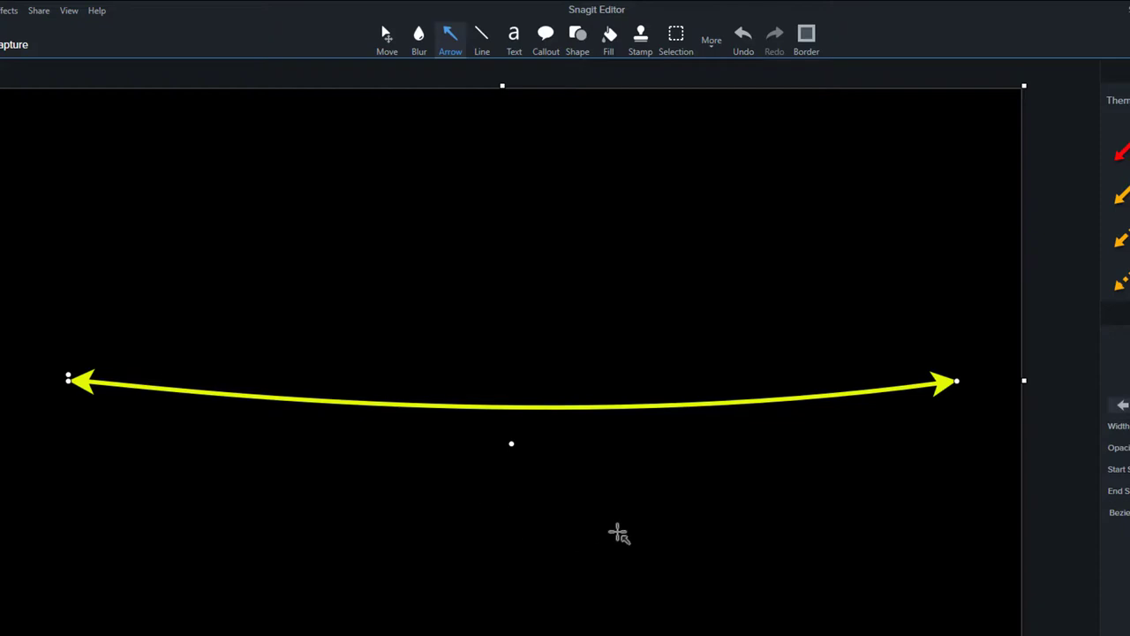
{"action": "key", "text": "Delete"}
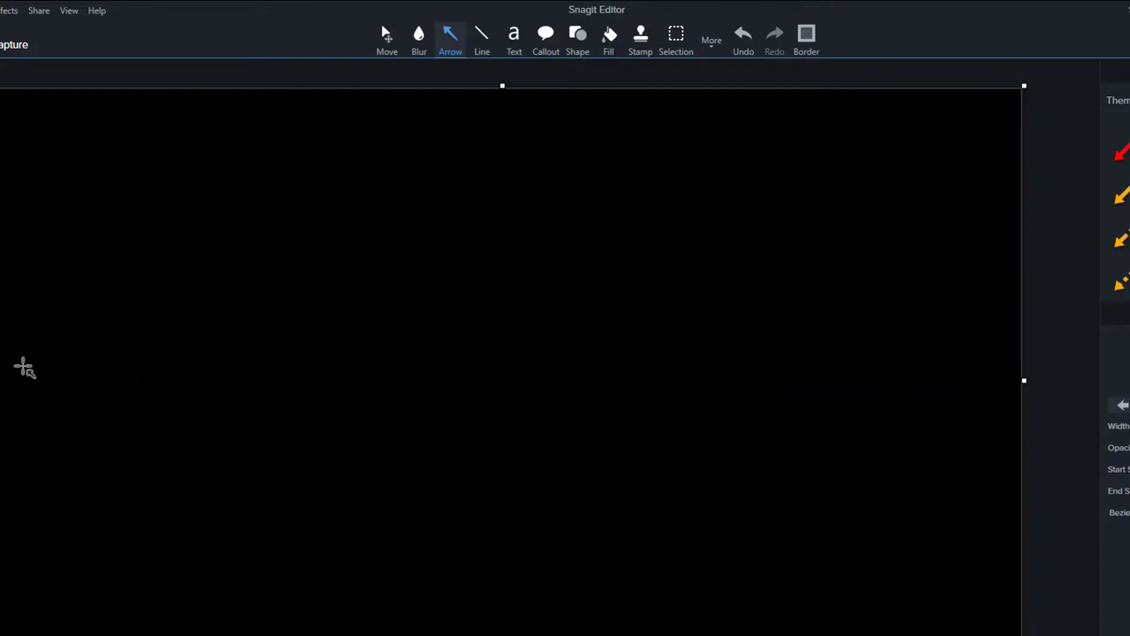
{"action": "mouse_move", "coordinate": [29, 382]}
{"action": "left_mouse_down"}
{"action": "mouse_move", "coordinate": [981, 386]}
{"action": "mouse_move", "coordinate": [943, 389]}
{"action": "left_mouse_up"}
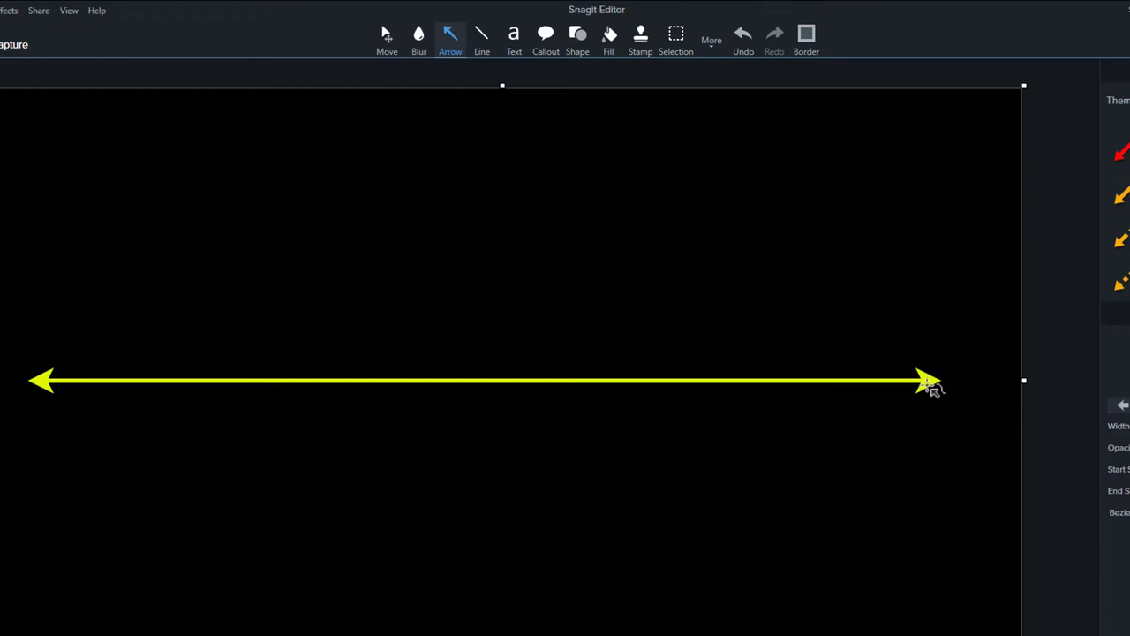
{"action": "left_click", "coordinate": [931, 386]}
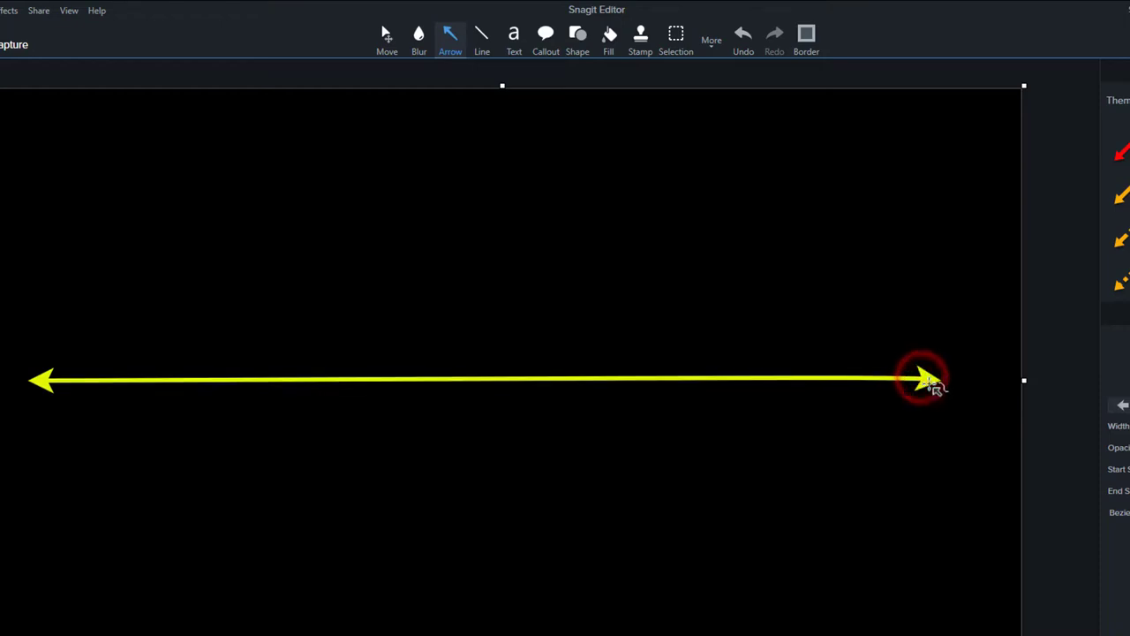
{"action": "left_click_drag", "start_coordinate": [514, 384], "coordinate": [450, 239]}
{"action": "left_click", "coordinate": [541, 352]}
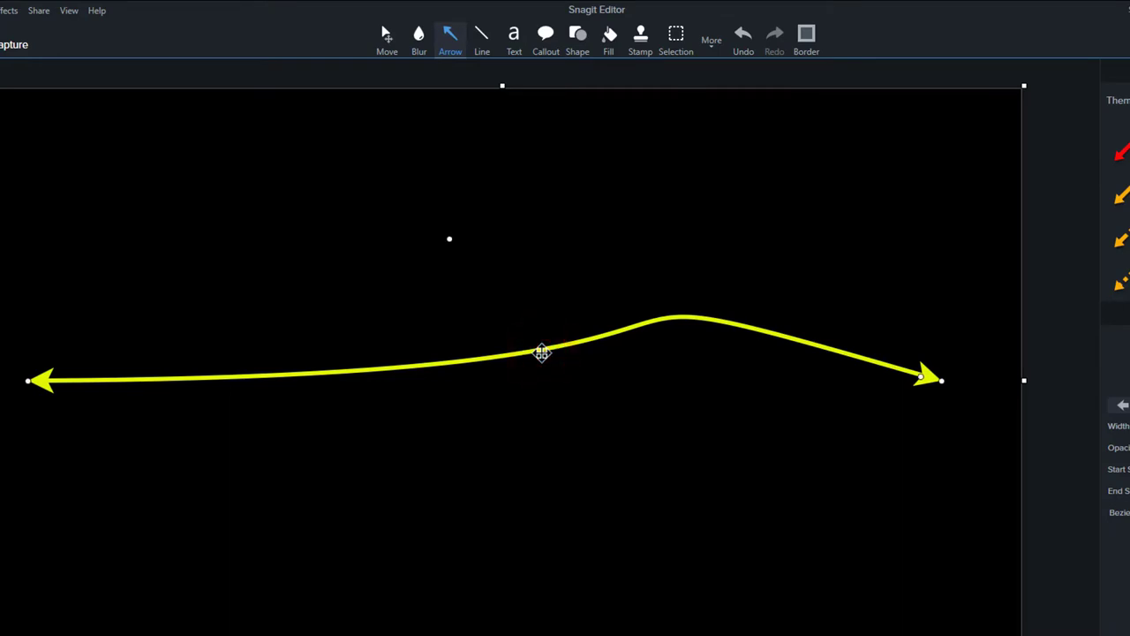
{"action": "key", "text": "Delete"}
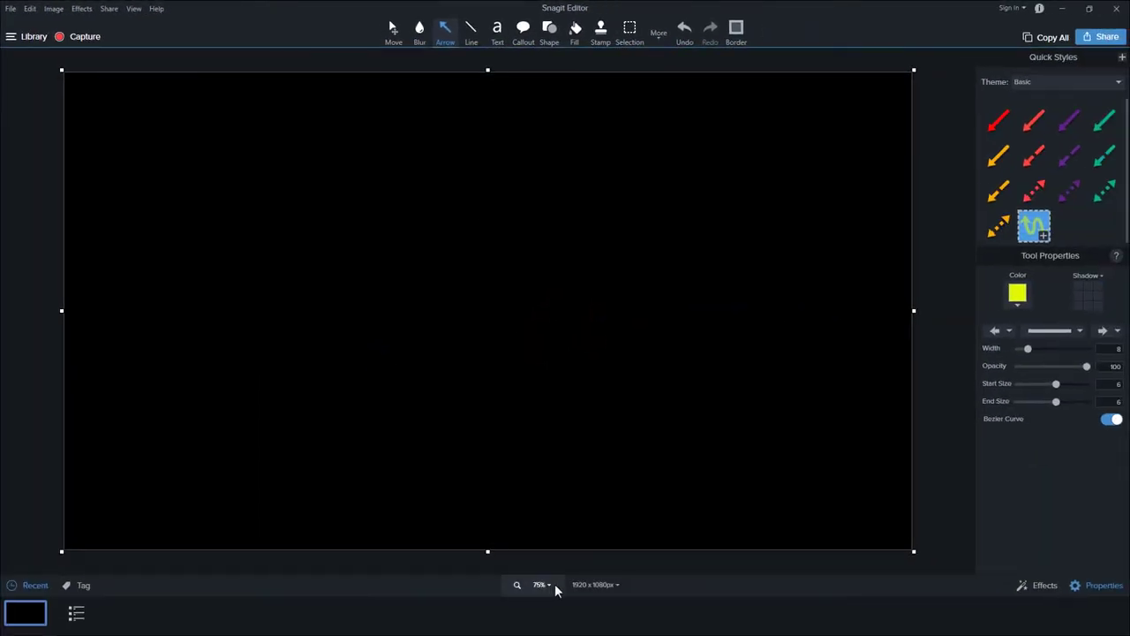
Zoom the canvas out to 35% with the zoom slider.
{"action": "left_click", "coordinate": [547, 585]}
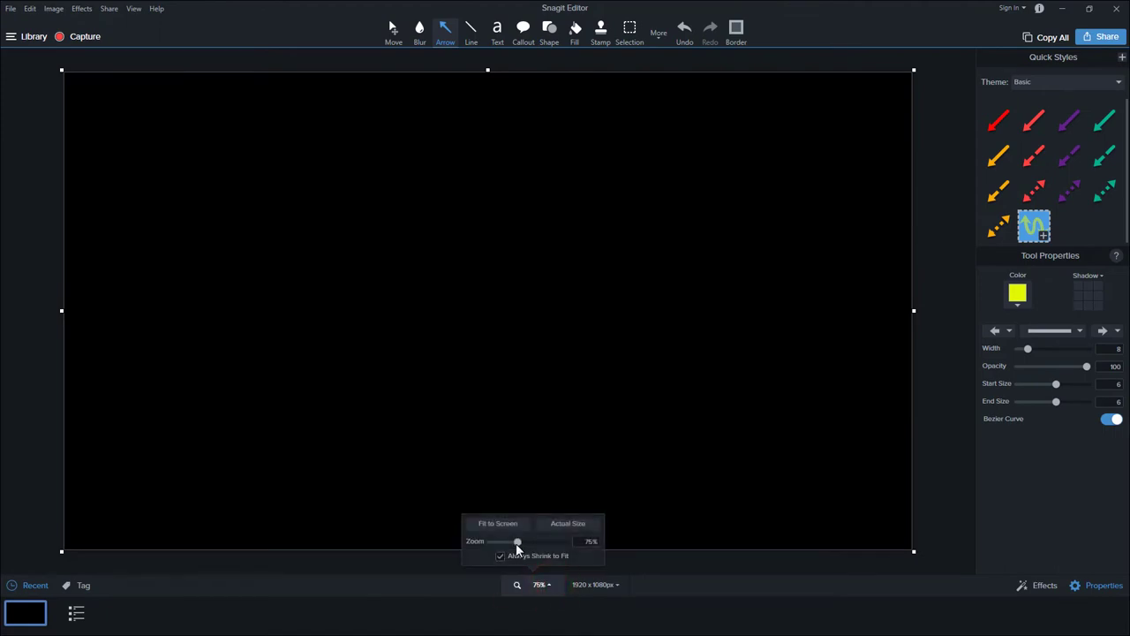
{"action": "left_click_drag", "start_coordinate": [517, 542], "coordinate": [500, 543]}
{"action": "left_click", "coordinate": [412, 507]}
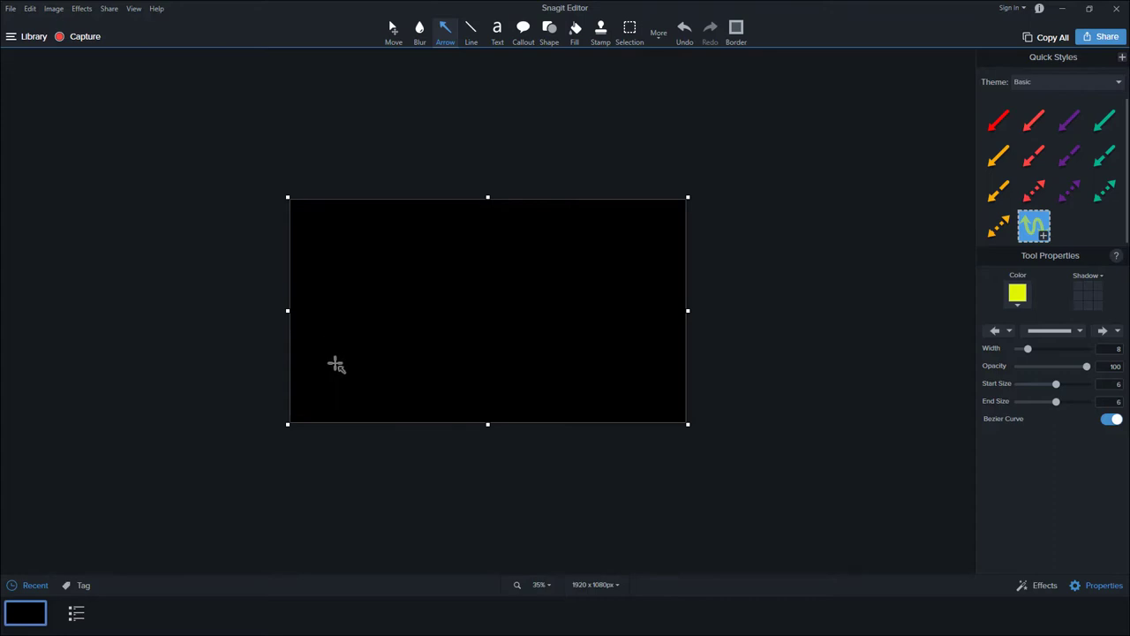
Draw a double-headed arrow across the middle and shape it into an S-curve: hump left, dip right.
{"action": "left_click_drag", "start_coordinate": [310, 315], "coordinate": [664, 323]}
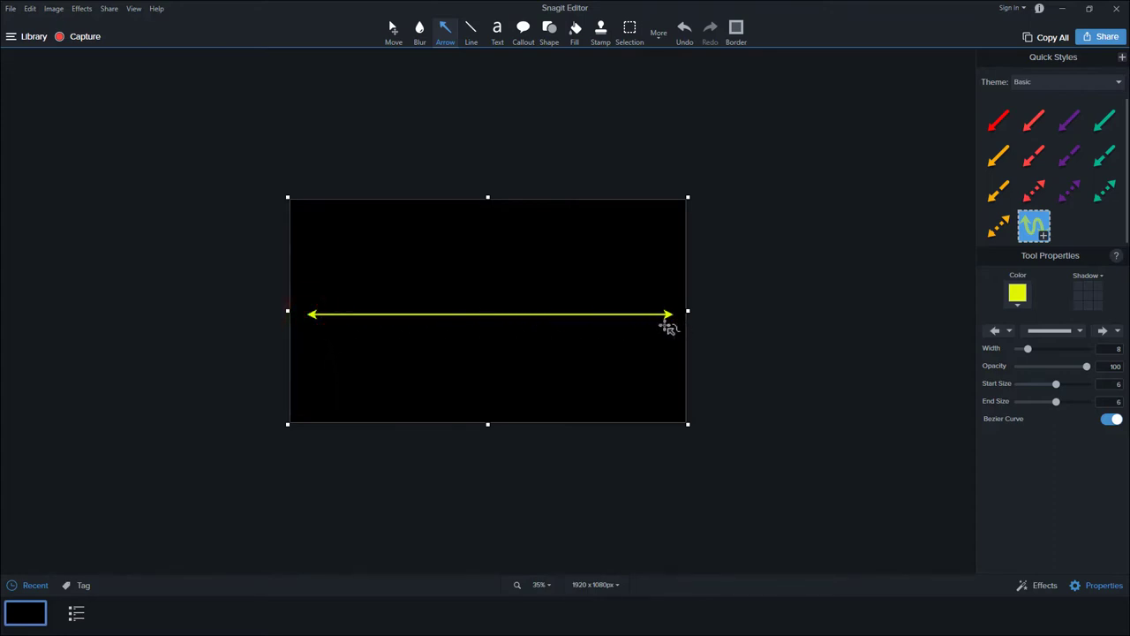
{"action": "left_click_drag", "start_coordinate": [368, 316], "coordinate": [292, 183]}
{"action": "left_click_drag", "start_coordinate": [536, 269], "coordinate": [534, 555]}
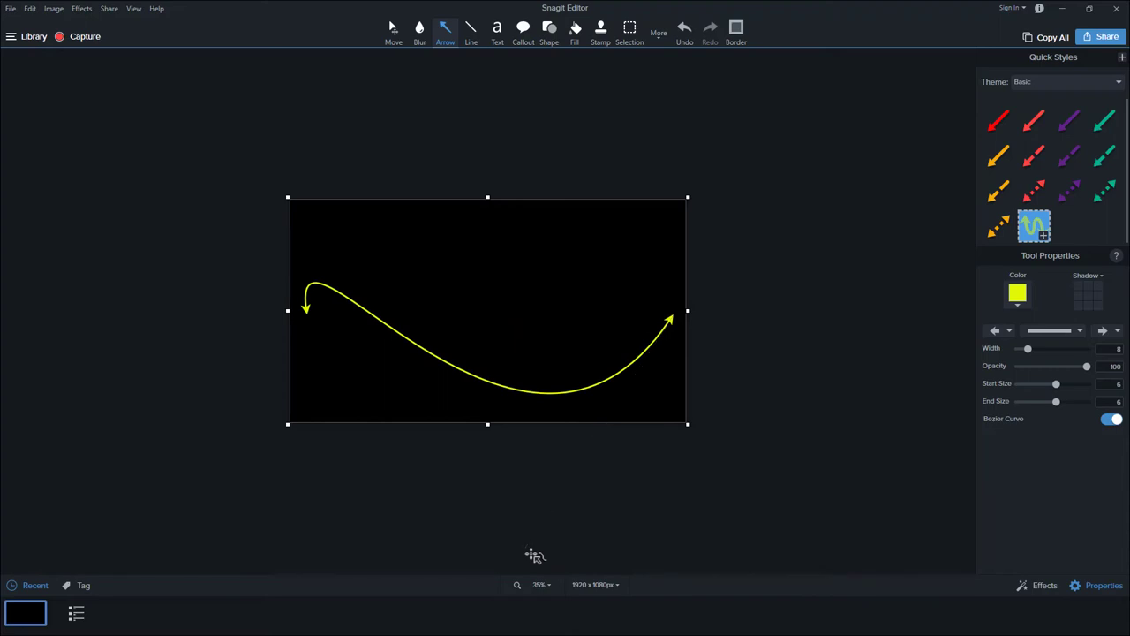
{"action": "left_click", "coordinate": [510, 391]}
{"action": "left_click_drag", "start_coordinate": [283, 177], "coordinate": [357, 62]}
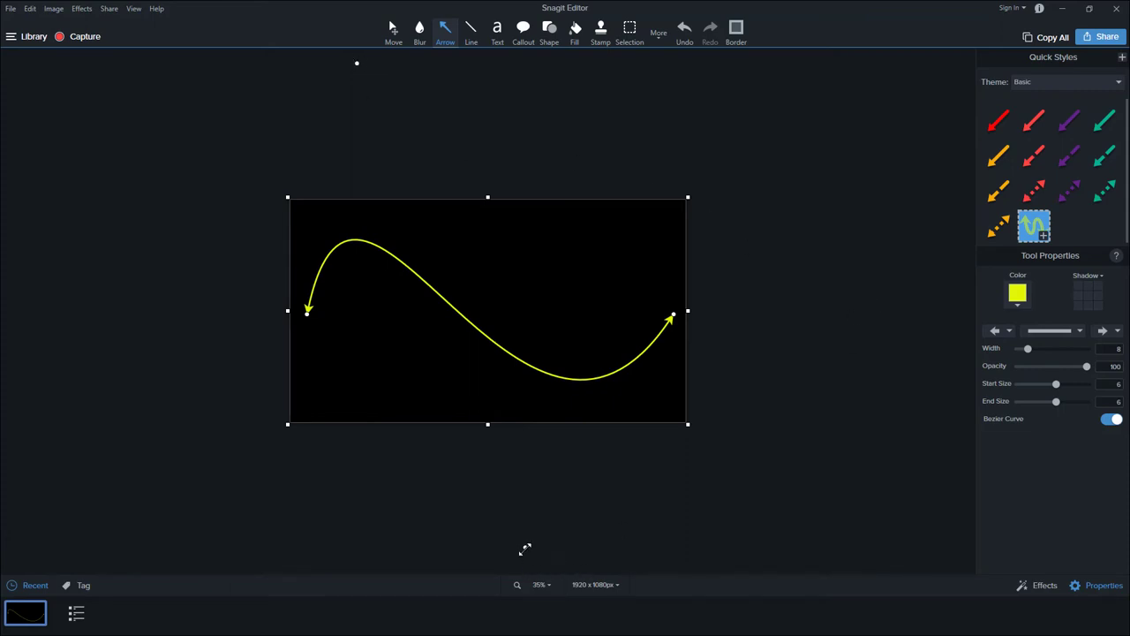
{"action": "left_click_drag", "start_coordinate": [528, 549], "coordinate": [548, 557]}
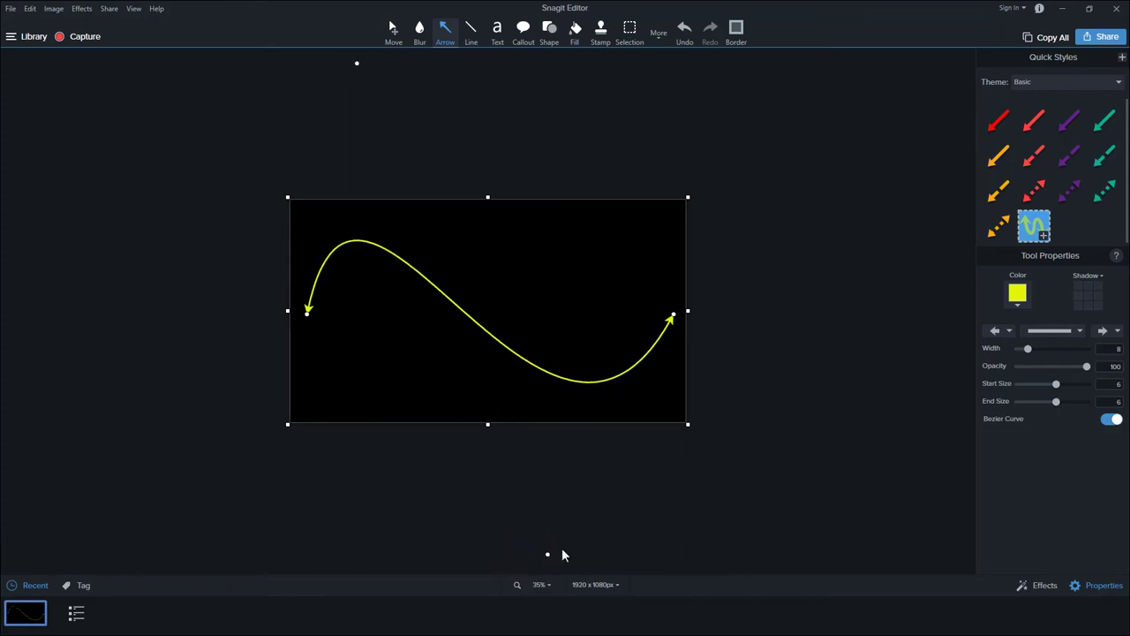